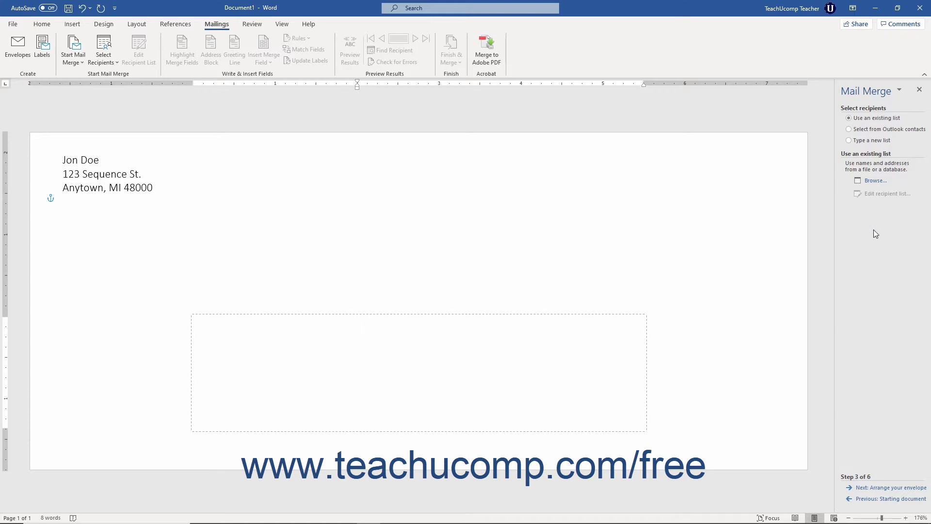
{"action": "left_click", "coordinate": [861, 142]}
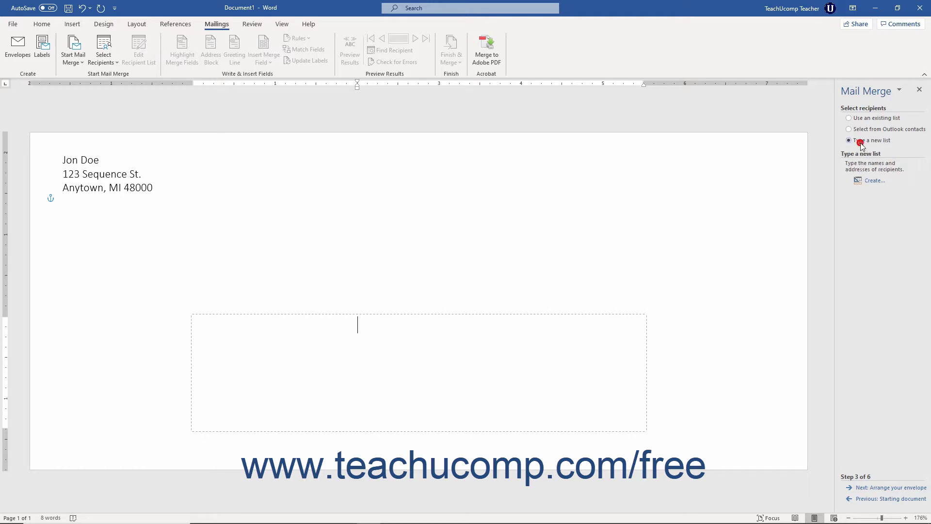
{"action": "left_click", "coordinate": [872, 181]}
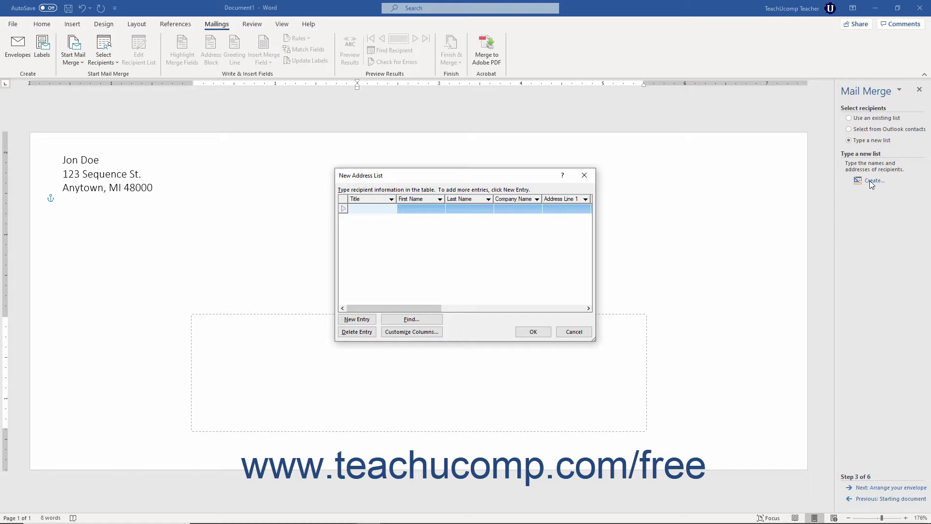
Discard the current address list, close the Mail Merge pane, and start a new typed recipient list
{"action": "left_click", "coordinate": [575, 332]}
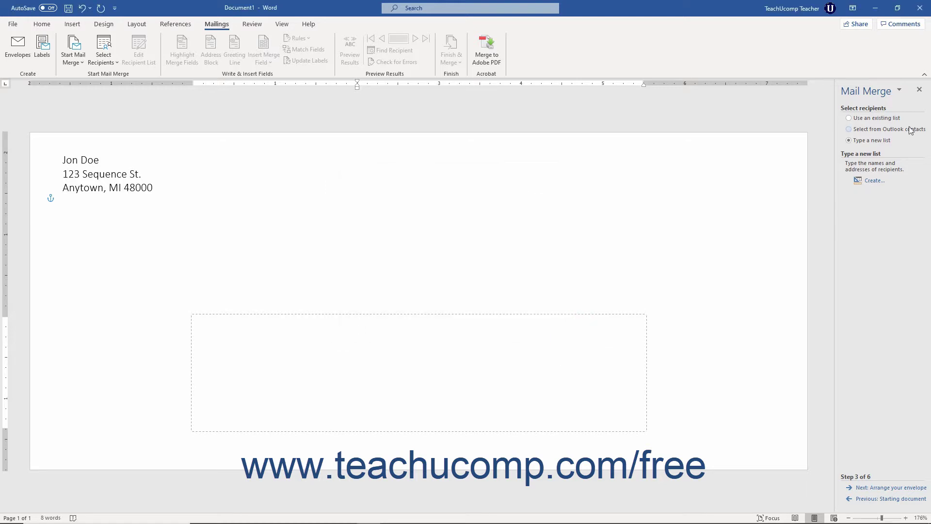
{"action": "left_click", "coordinate": [919, 90]}
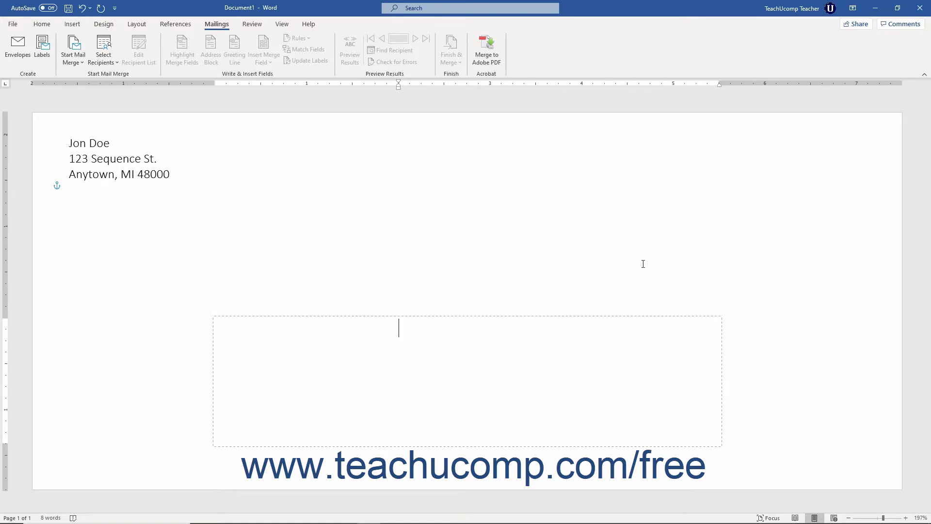
{"action": "left_click", "coordinate": [107, 59]}
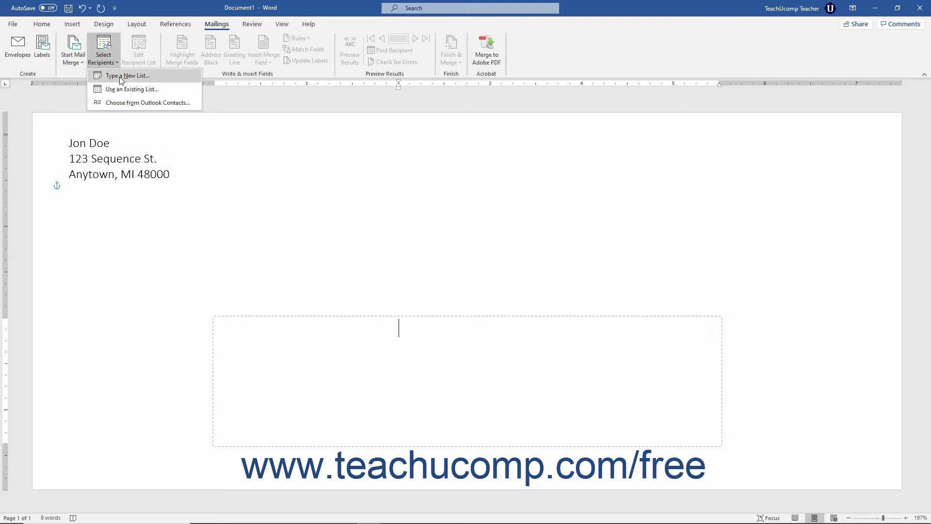
{"action": "left_click", "coordinate": [121, 76]}
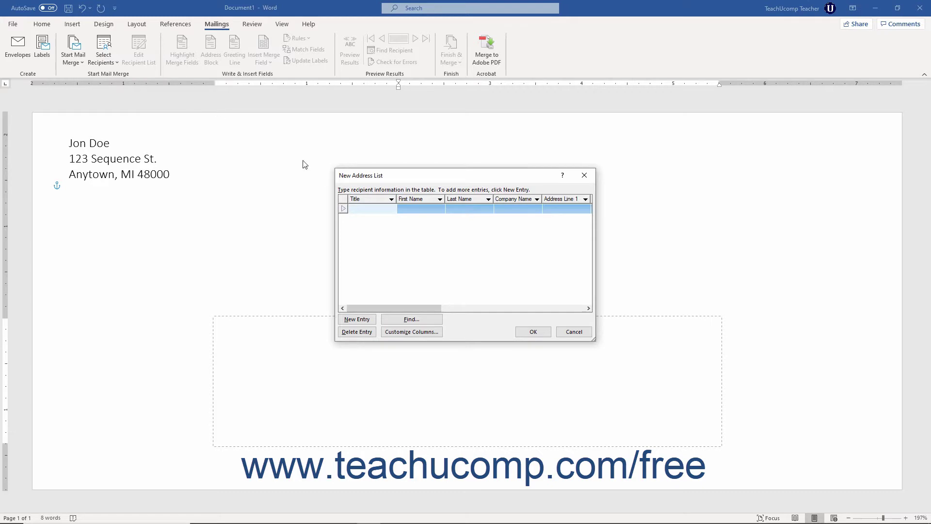
Enter the first recipient's title M and their first and last name
{"action": "type", "text": "Mr."}
{"action": "key", "text": "Tab"}
{"action": "type", "text": "Jim"}
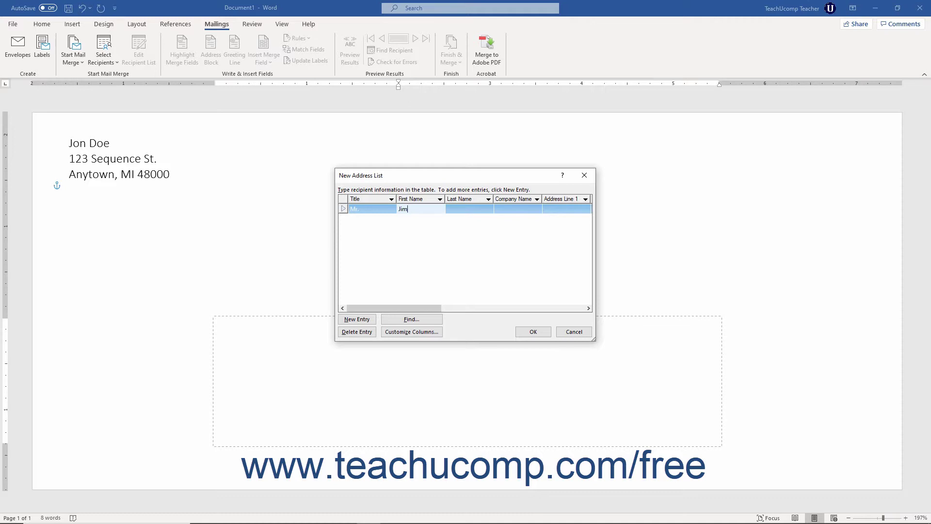
{"action": "key", "text": "Tab"}
{"action": "type", "text": "Jones"}
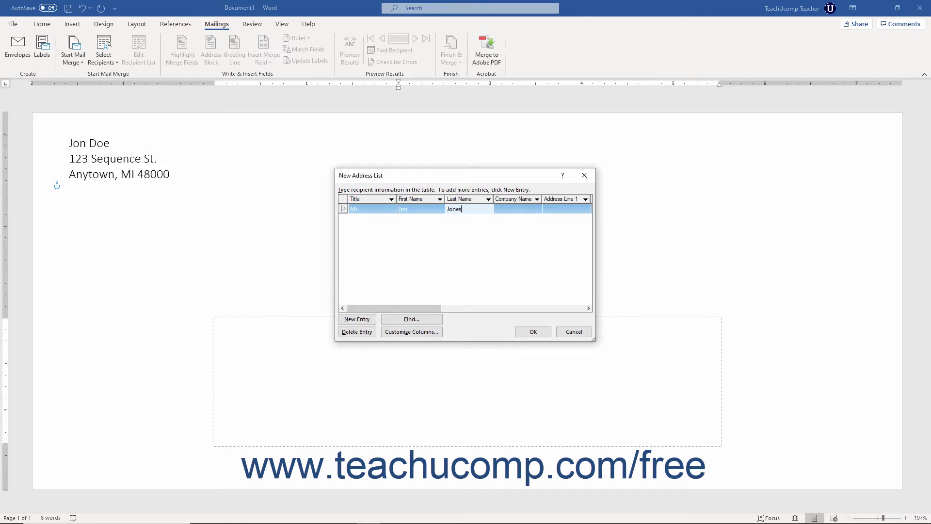
{"action": "key", "text": "Tab"}
Fill in the first recipient's street, city, state and ZIP, then begin a second entry titled Mrs
{"action": "key", "text": "Tab"}
{"action": "type", "text": "11"}
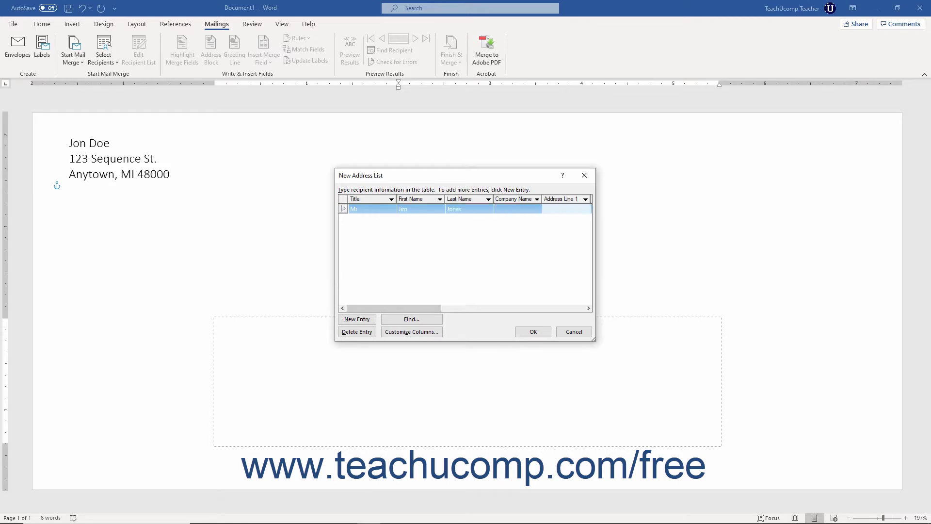
{"action": "type", "text": "1 Nopla"}
{"action": "key", "text": "Tab"}
{"action": "key", "text": "Tab"}
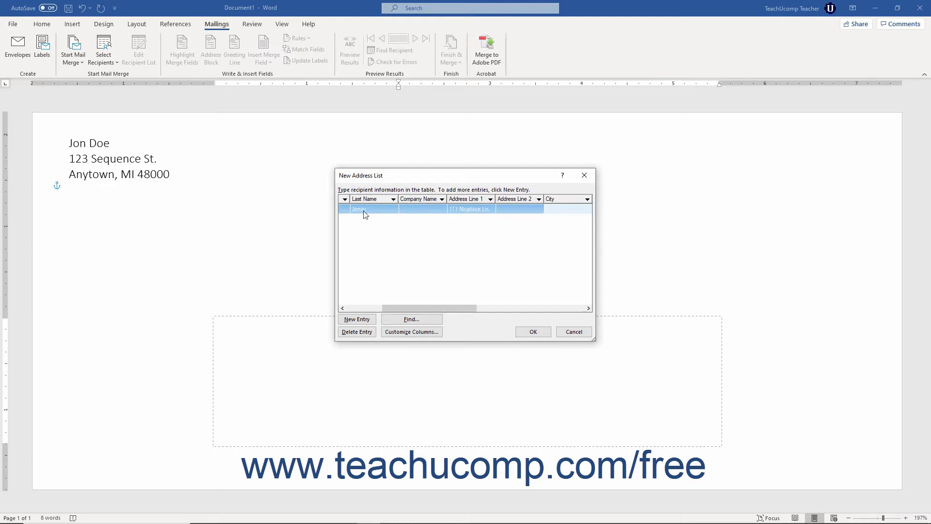
{"action": "type", "text": "Anytown"}
{"action": "key", "text": "Tab"}
{"action": "type", "text": "MI"}
{"action": "key", "text": "Tab"}
{"action": "type", "text": "48000"}
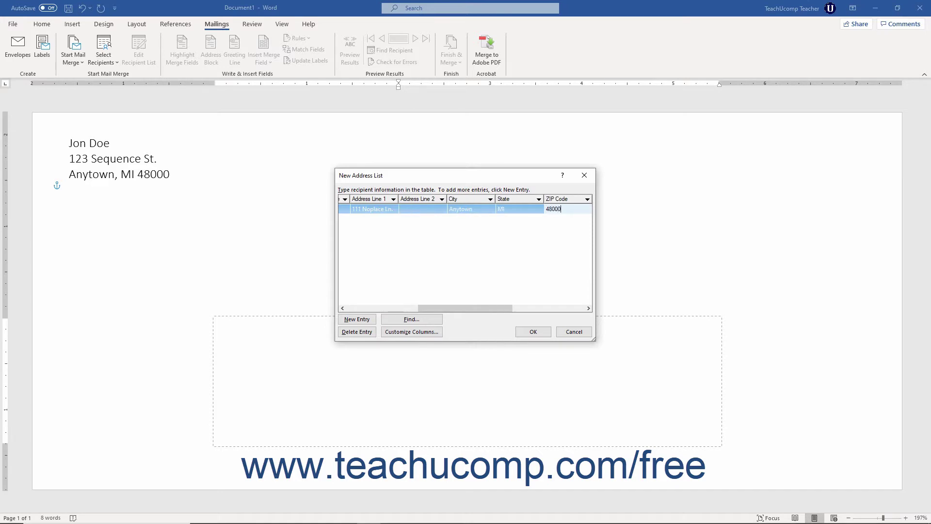
{"action": "key", "text": "Tab"}
{"action": "key", "text": "Tab"}
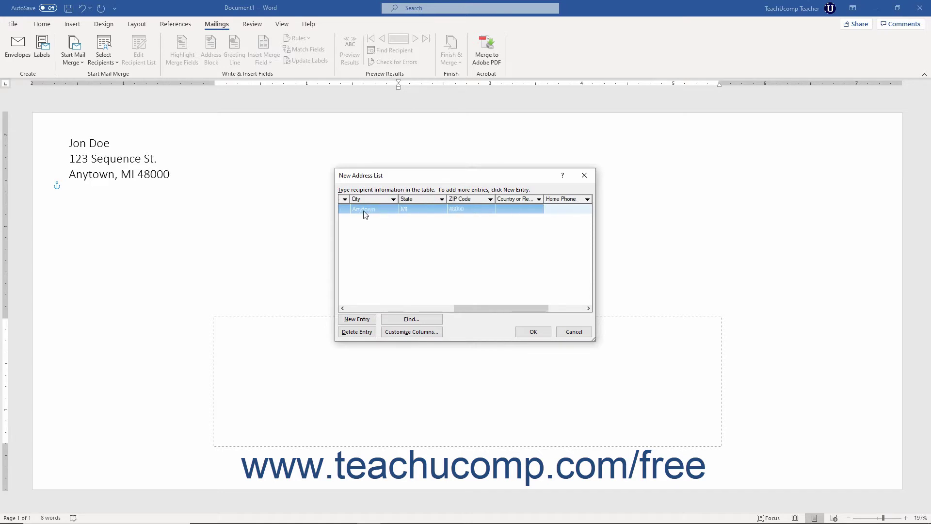
{"action": "key", "text": "Tab"}
{"action": "key", "text": "Tab"}
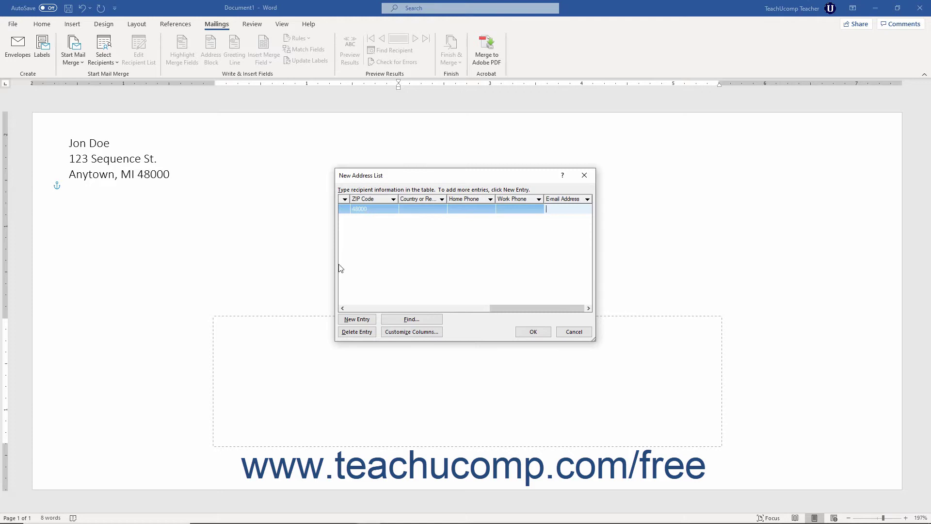
{"action": "left_click", "coordinate": [350, 322]}
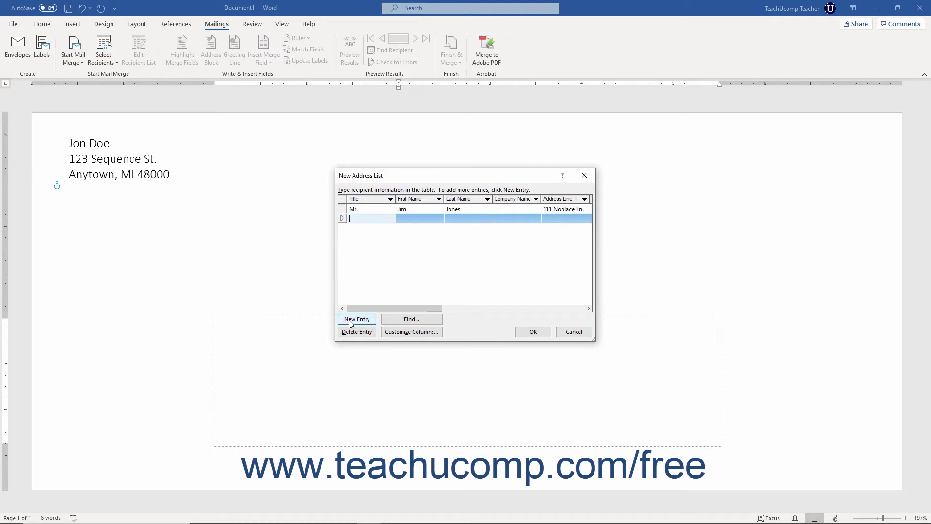
{"action": "type", "text": "Mrs."}
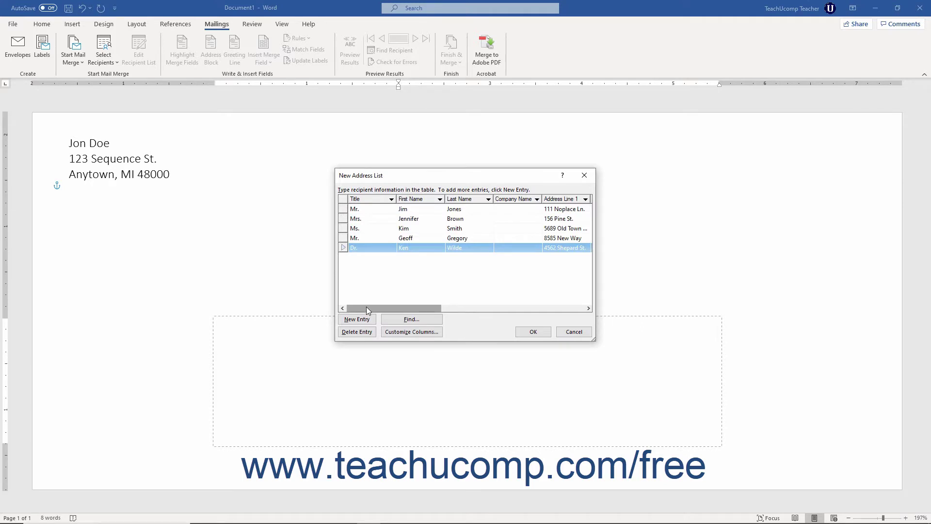
Delete the fifth recipient entry, titled Dr., and confirm the deletion
{"action": "left_click", "coordinate": [375, 248]}
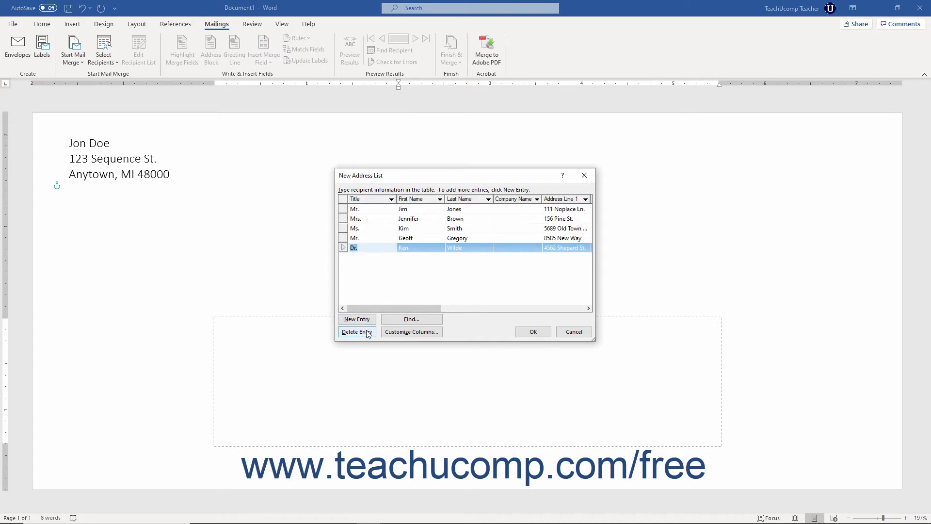
{"action": "left_click", "coordinate": [357, 332]}
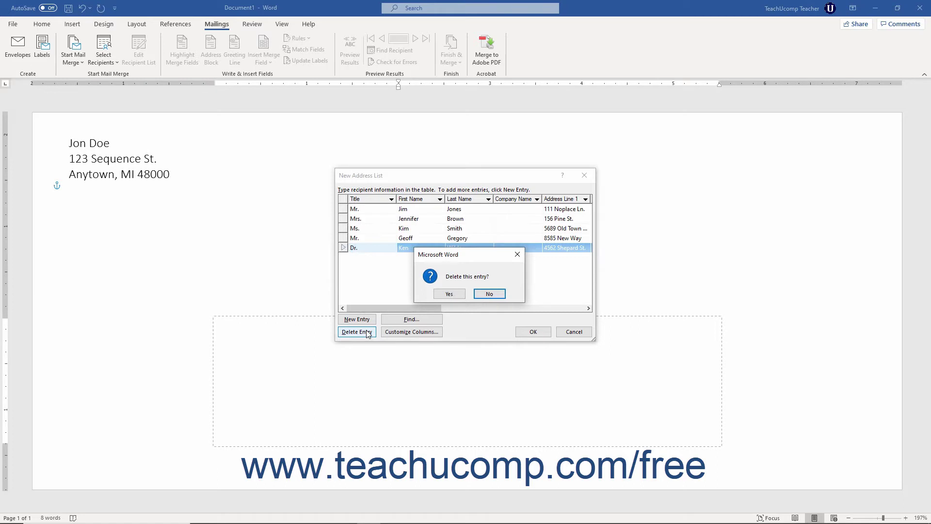
{"action": "left_click", "coordinate": [447, 295]}
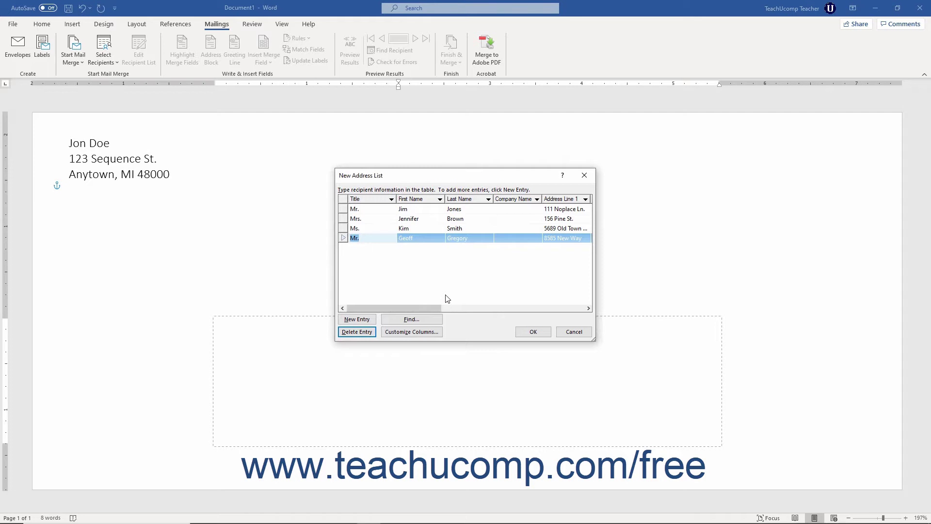
Find 'Old Town' within Address Line 1 to locate the third recipient, then close Find Entry
{"action": "left_click", "coordinate": [432, 320]}
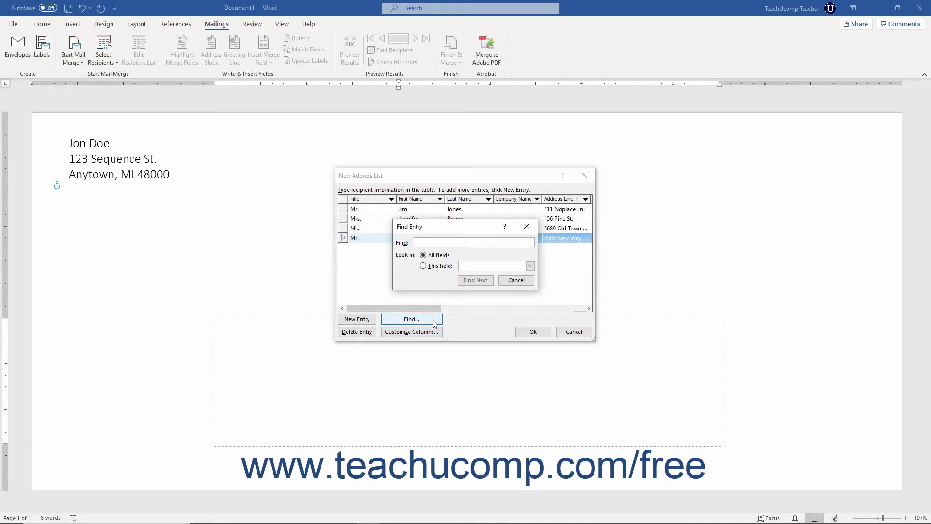
{"action": "left_click", "coordinate": [441, 242]}
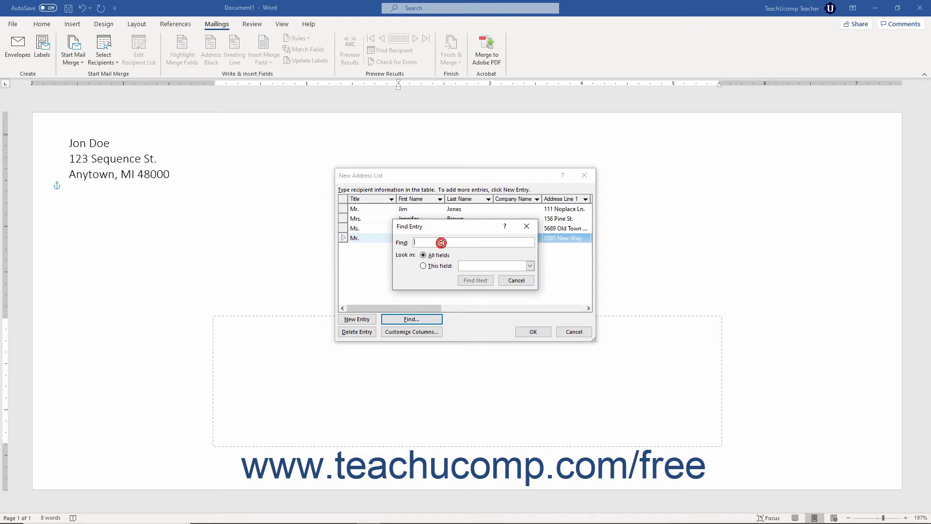
{"action": "type", "text": "Old To"}
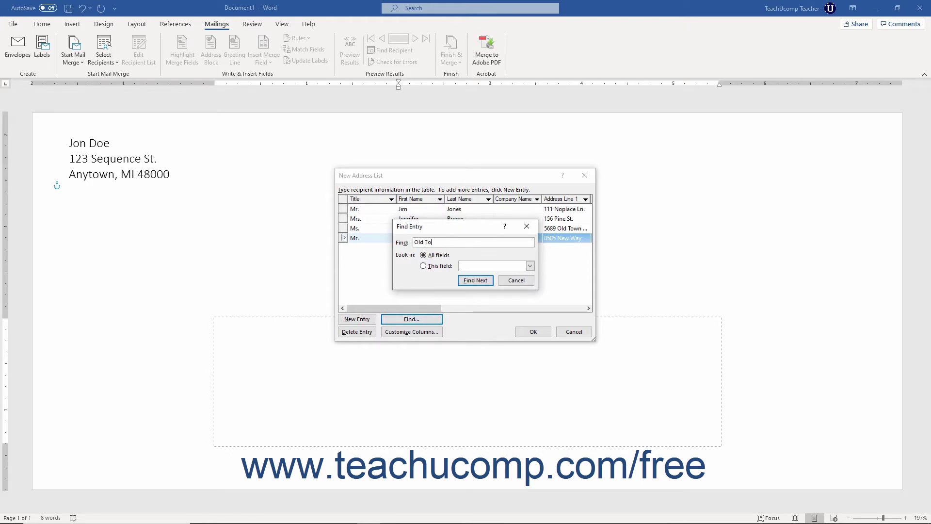
{"action": "type", "text": "wn"}
{"action": "left_click", "coordinate": [433, 256]}
{"action": "left_click", "coordinate": [438, 267]}
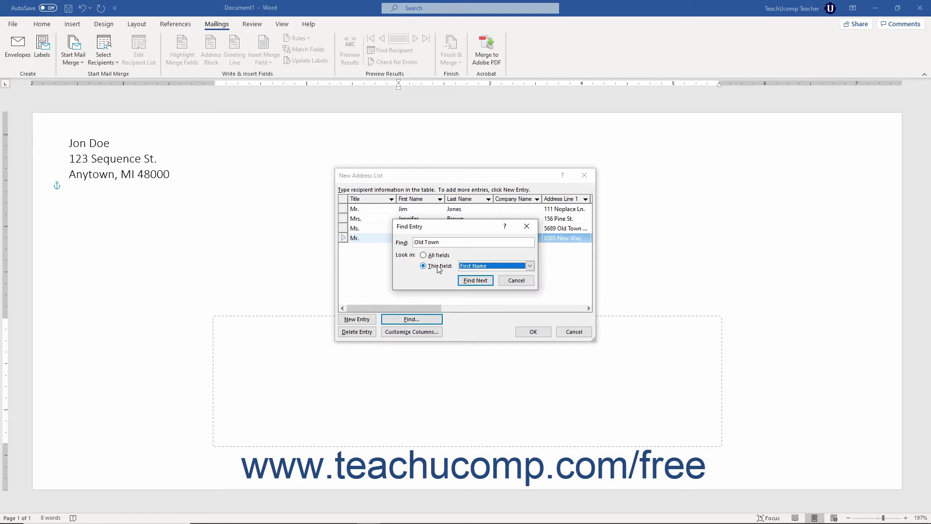
{"action": "left_click", "coordinate": [530, 265]}
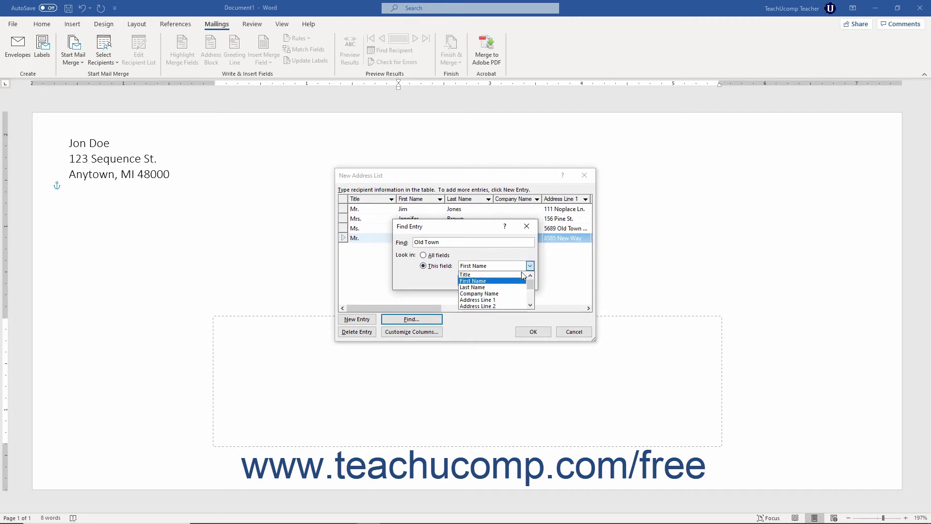
{"action": "left_click", "coordinate": [492, 299]}
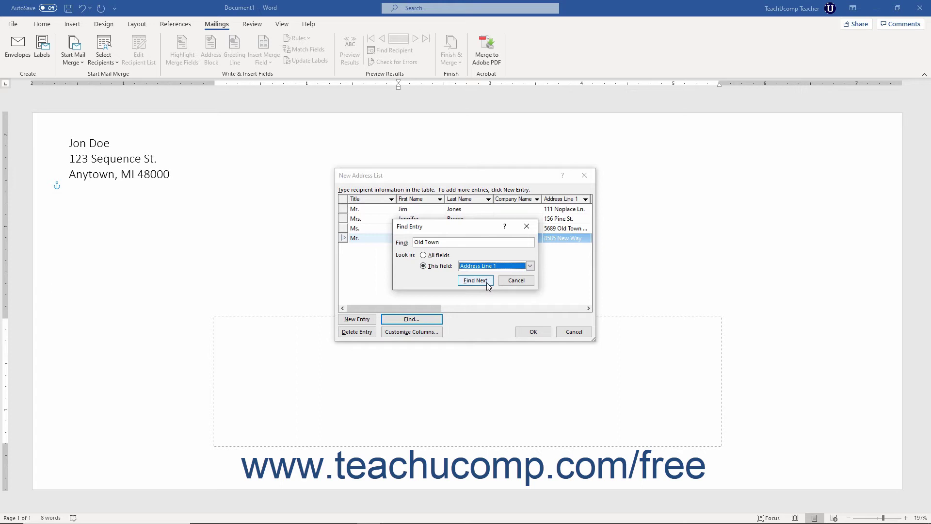
{"action": "left_click", "coordinate": [487, 284]}
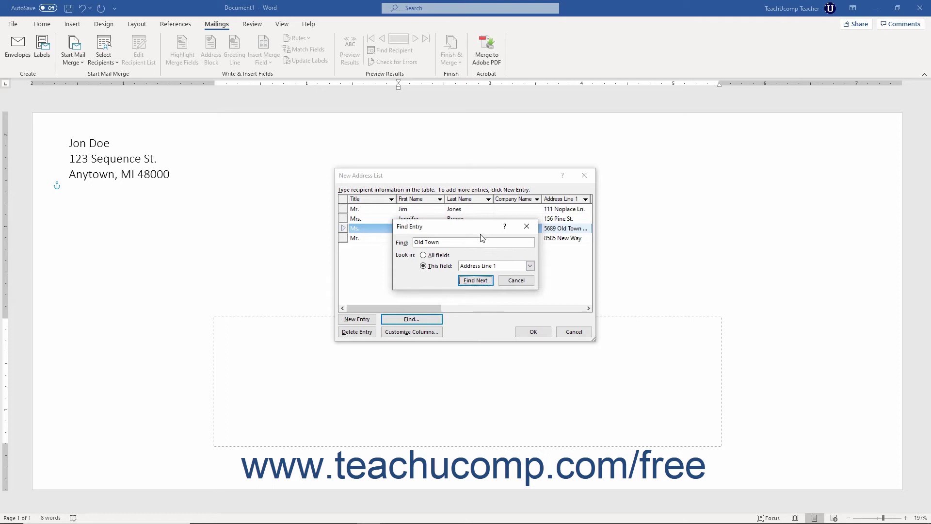
{"action": "left_click_drag", "start_coordinate": [482, 232], "coordinate": [484, 263]}
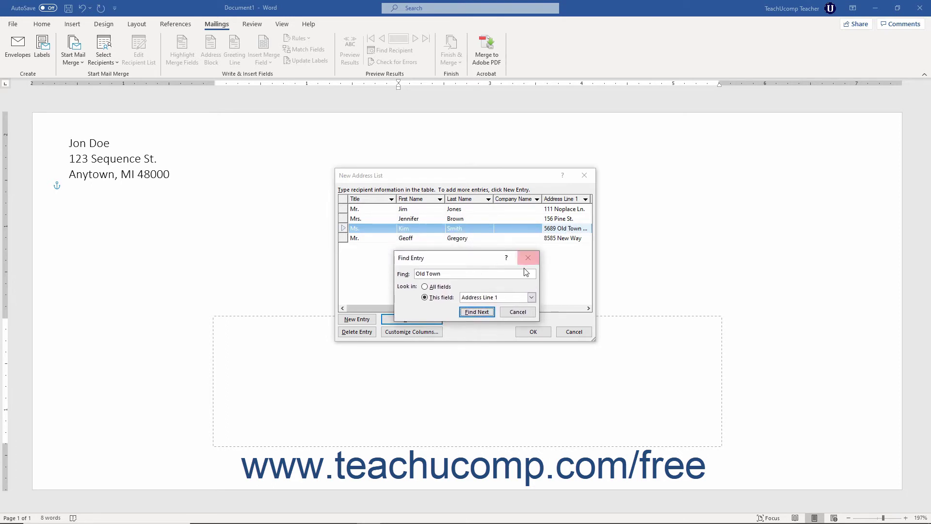
{"action": "left_click", "coordinate": [518, 313]}
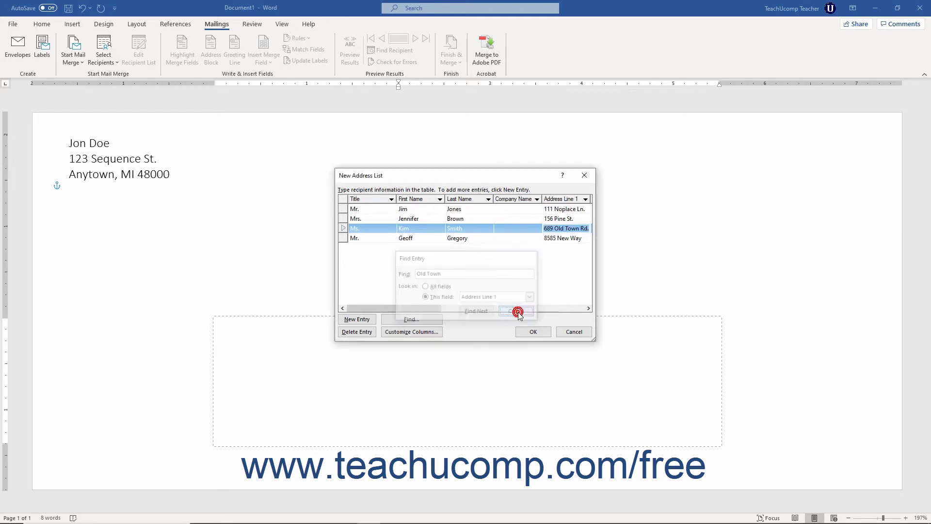
Add a new field named Middle Name in Customize Address List
{"action": "left_click", "coordinate": [432, 335]}
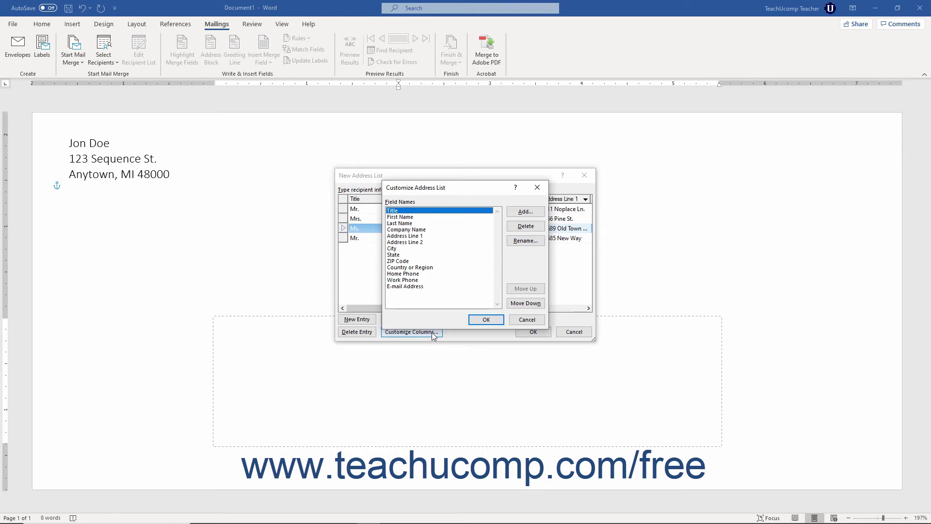
{"action": "left_click", "coordinate": [525, 213]}
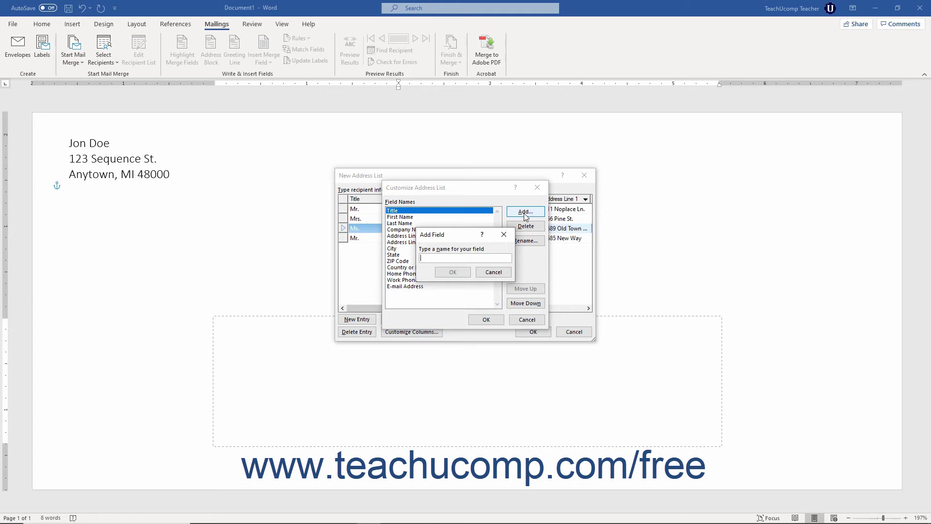
{"action": "type", "text": "Middle Name"}
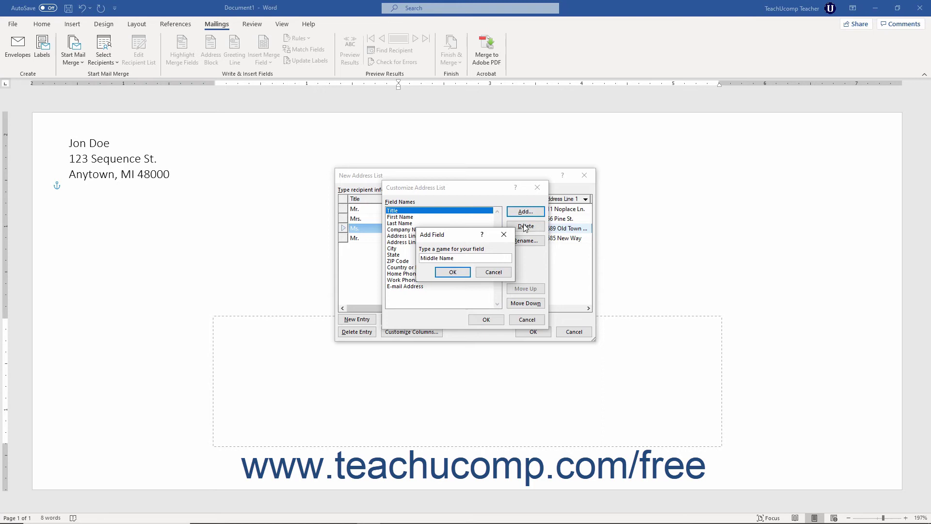
{"action": "left_click", "coordinate": [458, 272]}
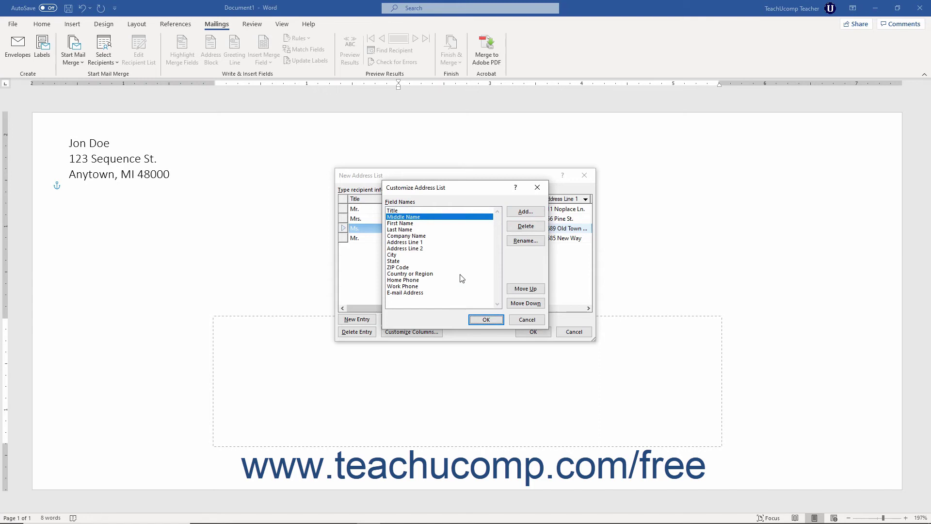
Delete the Middle Name field again, confirming its removal
{"action": "left_click", "coordinate": [417, 217]}
{"action": "left_click", "coordinate": [518, 231]}
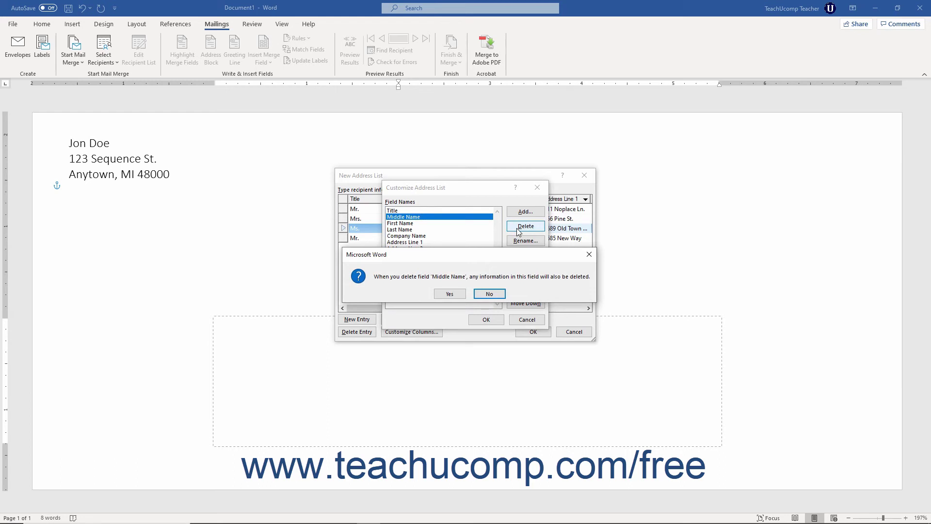
{"action": "left_click", "coordinate": [460, 291]}
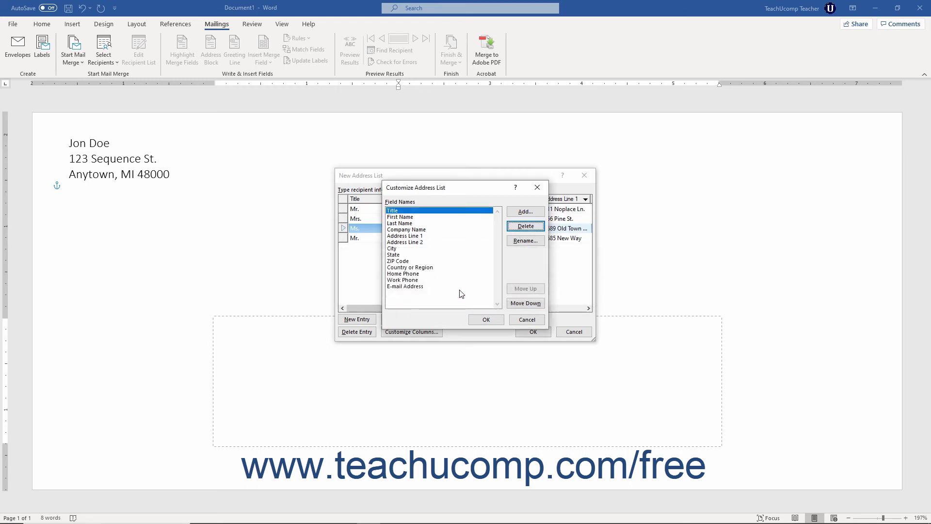
{"action": "left_click", "coordinate": [418, 211]}
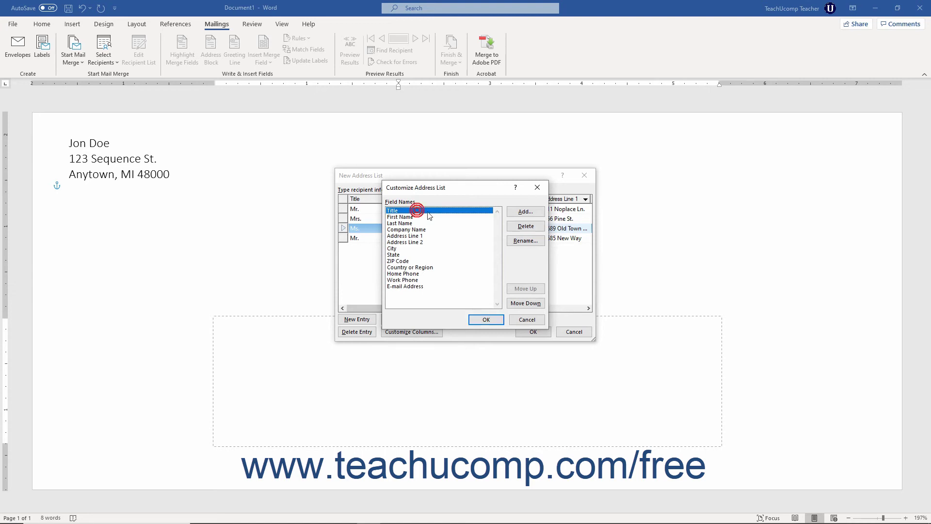
{"action": "left_click", "coordinate": [514, 243]}
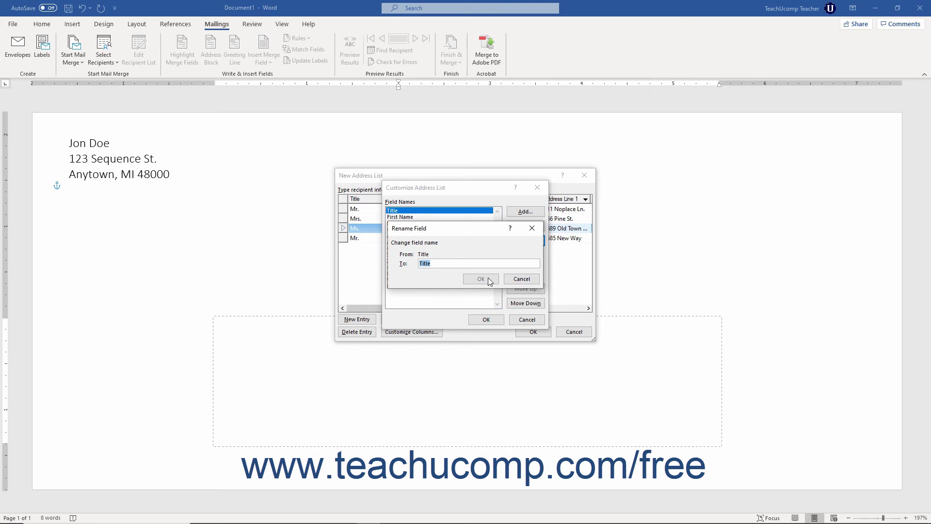
{"action": "left_click", "coordinate": [522, 279]}
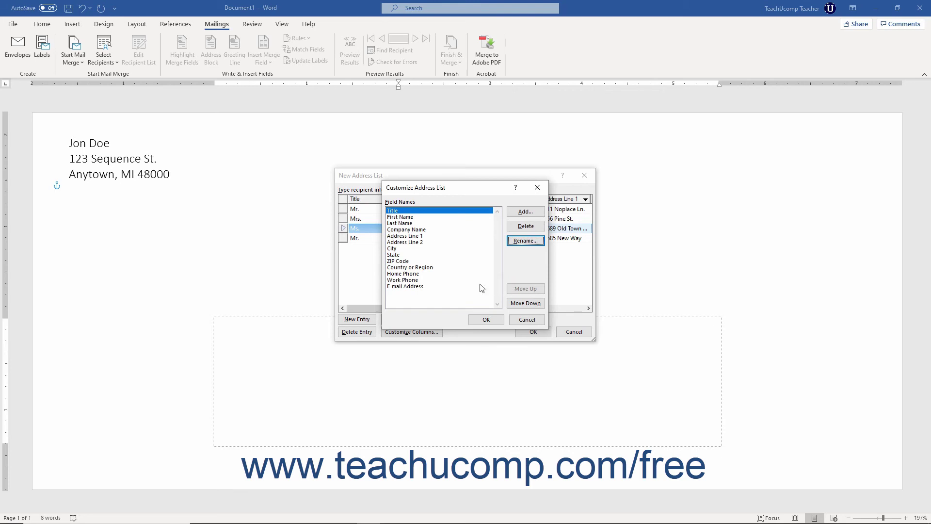
{"action": "left_click", "coordinate": [426, 287]}
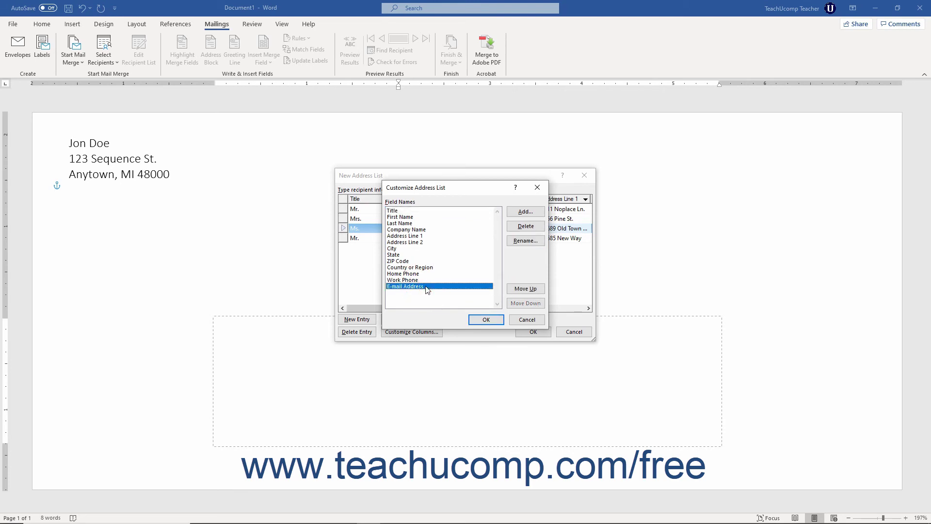
{"action": "left_click", "coordinate": [519, 288]}
{"action": "left_click", "coordinate": [520, 288]}
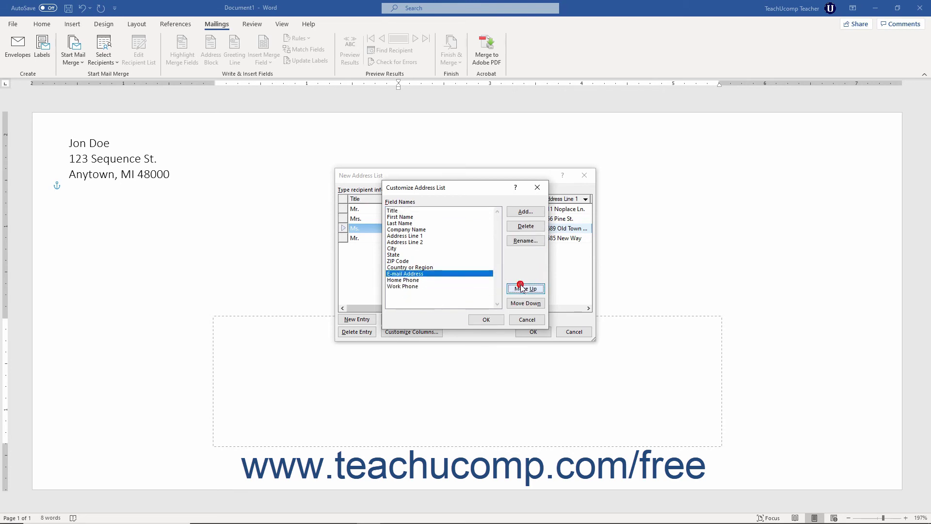
{"action": "left_click", "coordinate": [524, 305]}
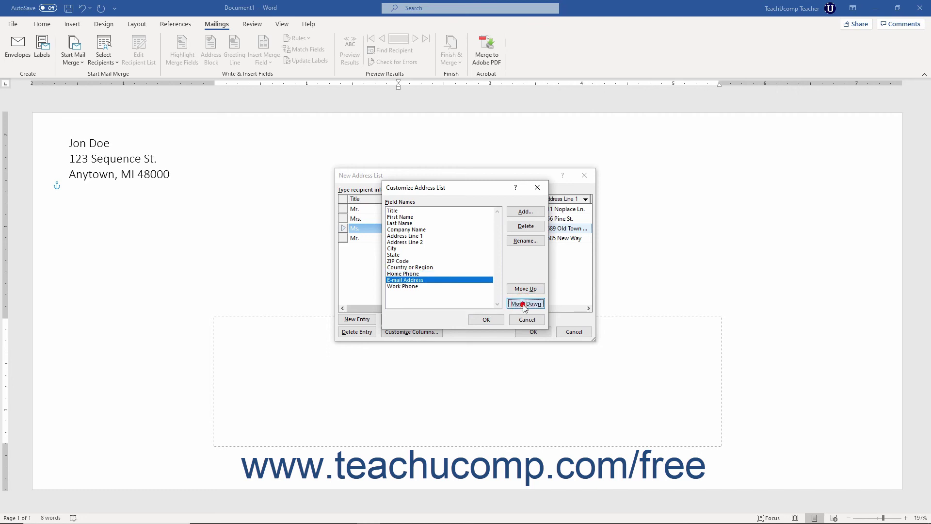
{"action": "left_click", "coordinate": [524, 306]}
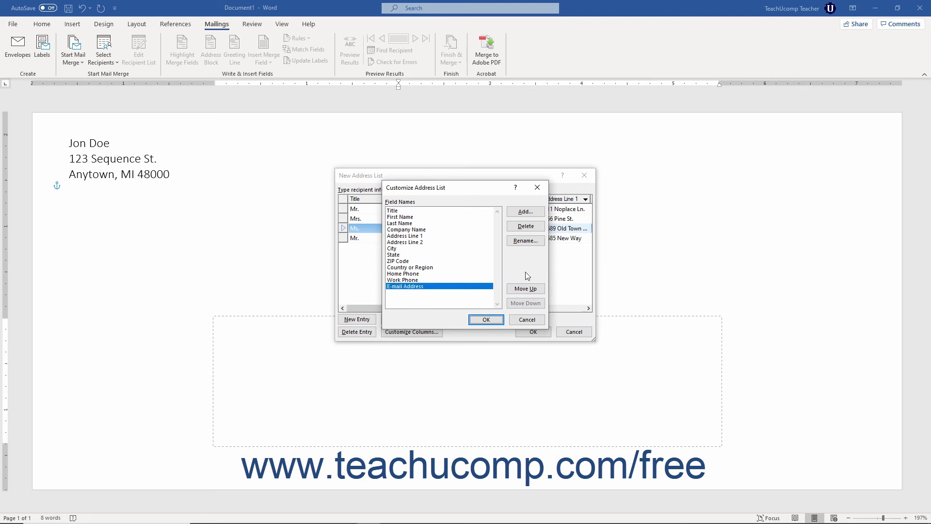
Accept the field setup and recipient list, and name the address list file 'My Addresses'
{"action": "left_click", "coordinate": [486, 319]}
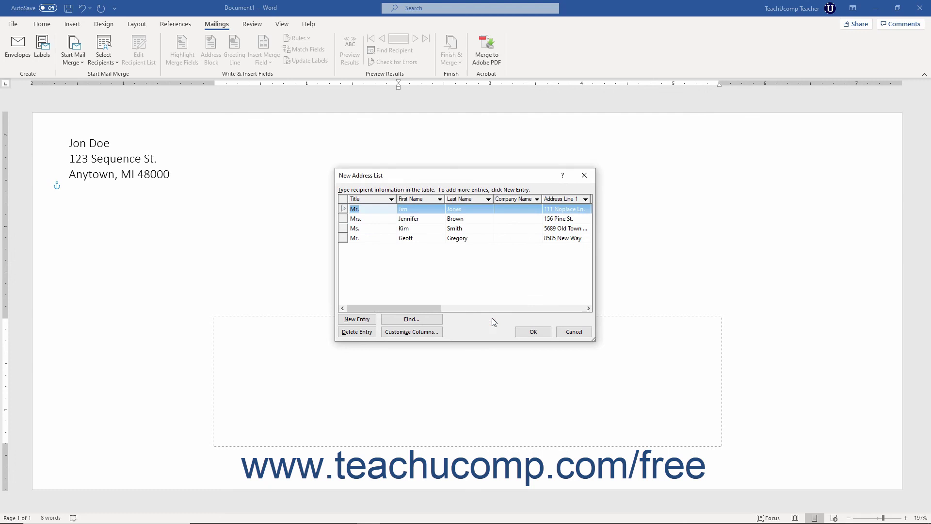
{"action": "left_click", "coordinate": [533, 332]}
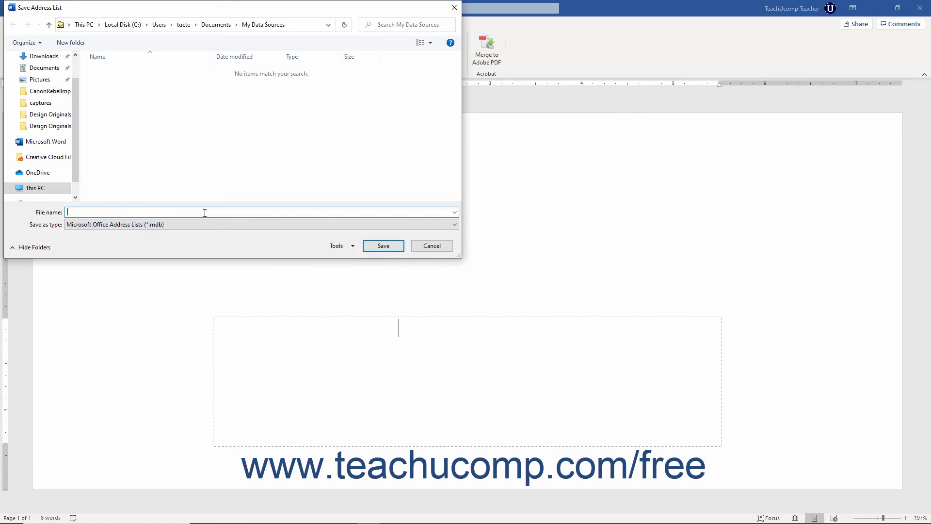
{"action": "type", "text": "My Addresses"}
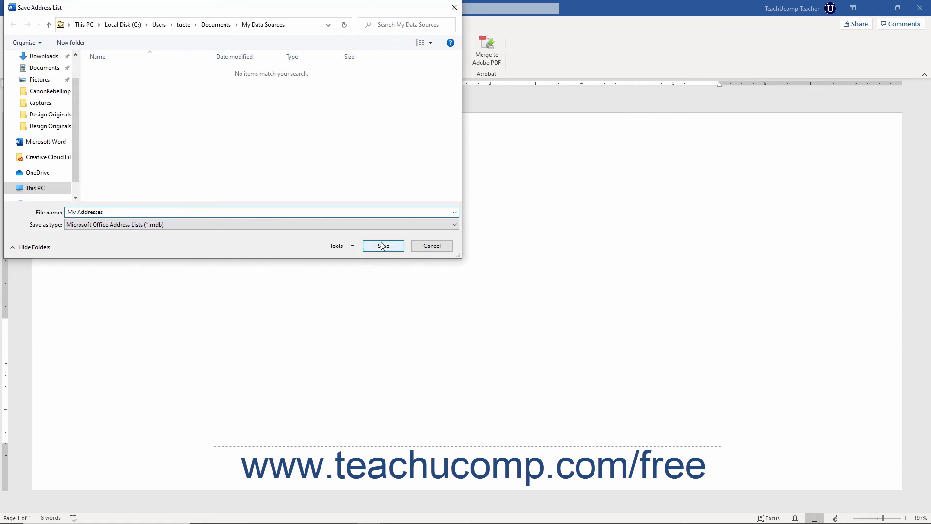